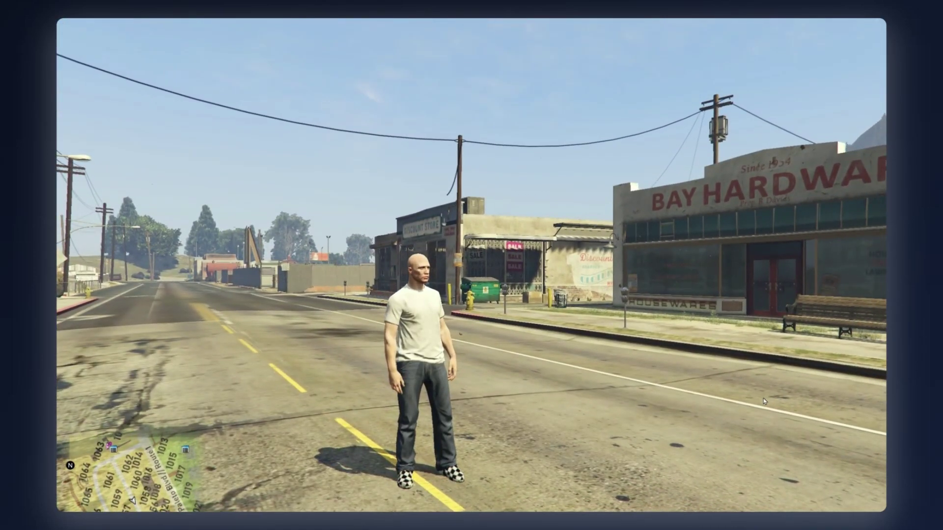
- Bring up the Electron AC dashboard by running the eac command in the F8 console
{"action": "key", "text": "F8"}
{"action": "type", "text": "e"}
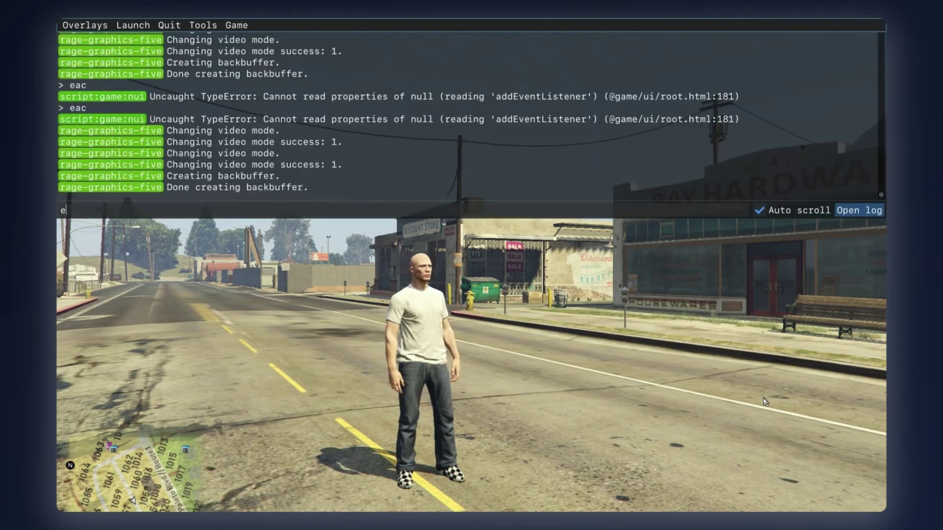
{"action": "type", "text": "ac"}
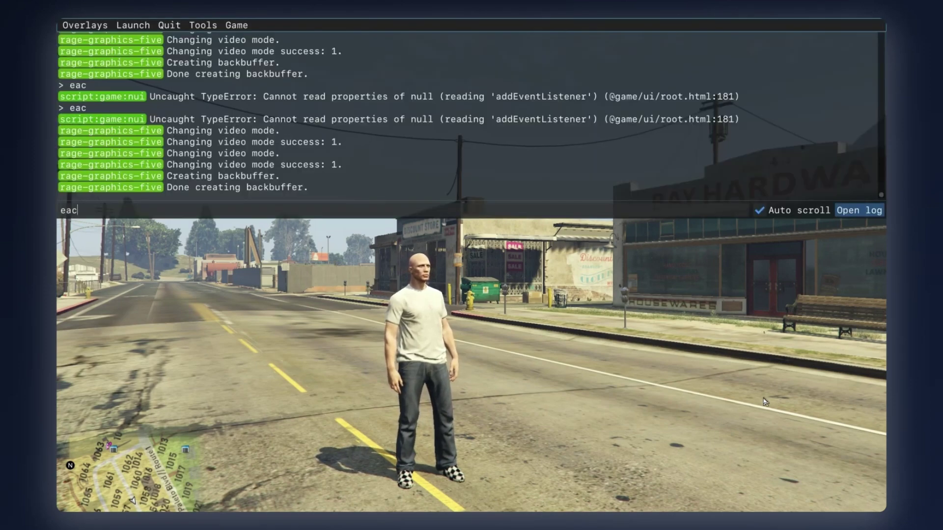
{"action": "key", "text": "Return"}
{"action": "key", "text": "F8"}
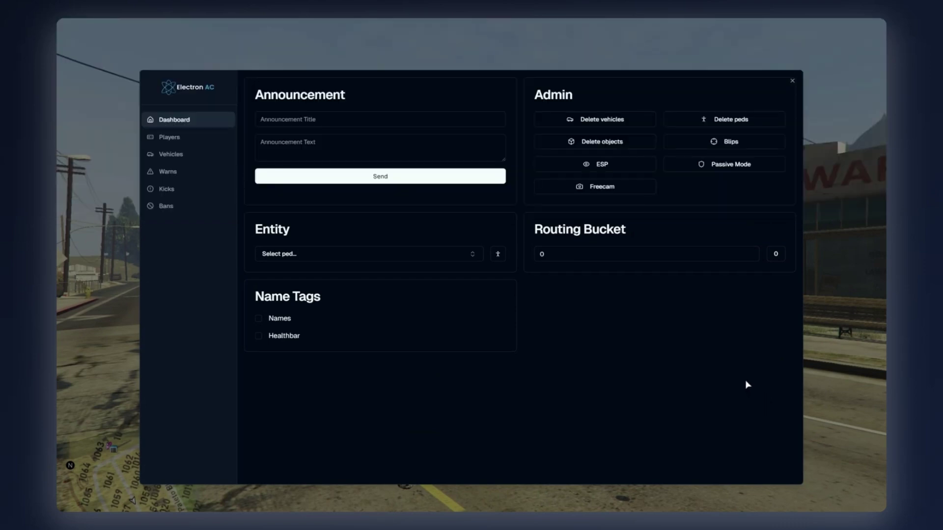
- Set Routing Bucket to 1 and enable Names and Healthbar tags, leaving no ped selected
{"action": "left_click", "coordinate": [439, 149]}
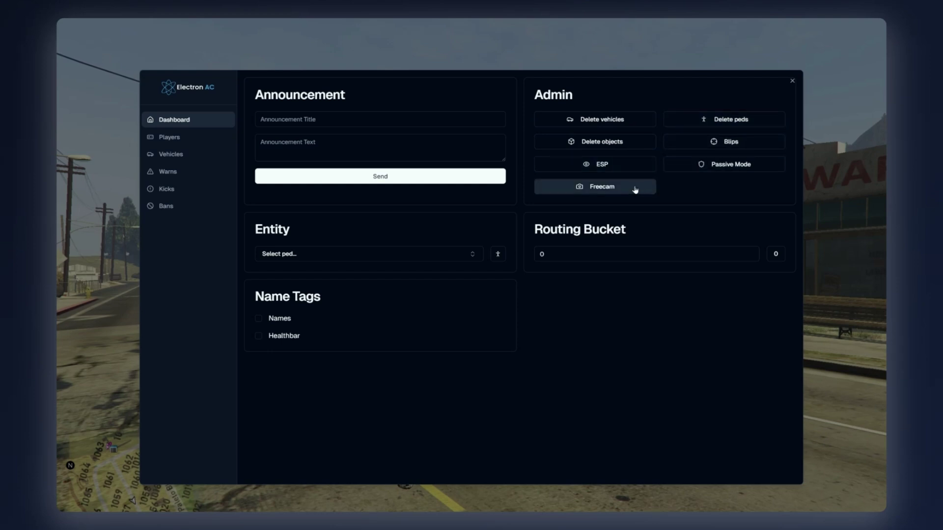
{"action": "left_click", "coordinate": [369, 255]}
{"action": "scroll", "coordinate": [393, 296], "scroll_direction": "down", "scroll_amount": 3}
{"action": "scroll", "coordinate": [394, 306], "scroll_direction": "down", "scroll_amount": 2}
{"action": "scroll", "coordinate": [413, 313], "scroll_direction": "down", "scroll_amount": 2}
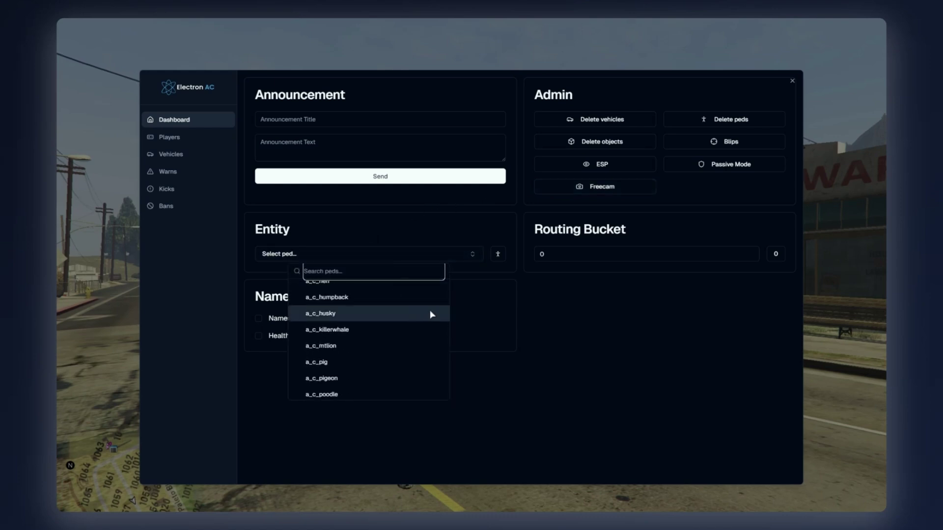
{"action": "left_click", "coordinate": [537, 296]}
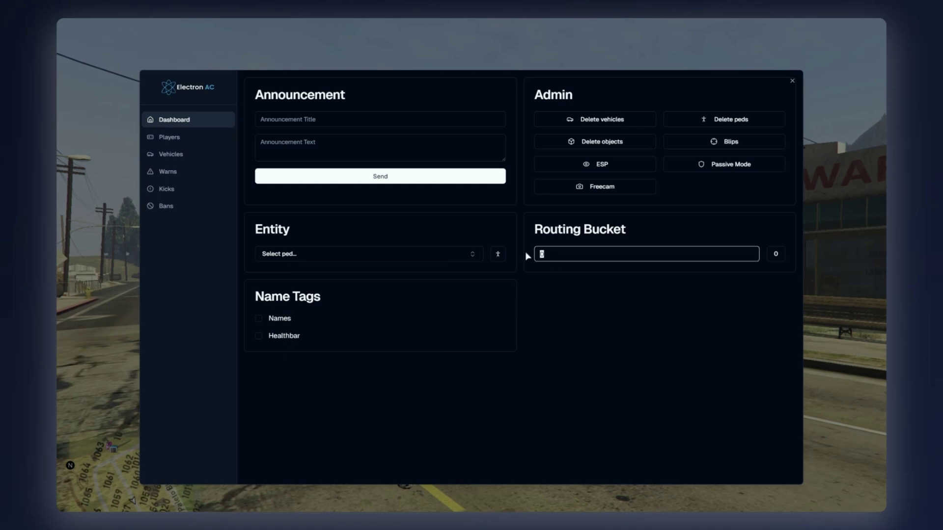
{"action": "left_click", "coordinate": [556, 254]}
{"action": "type", "text": "1"}
{"action": "left_click", "coordinate": [554, 281]}
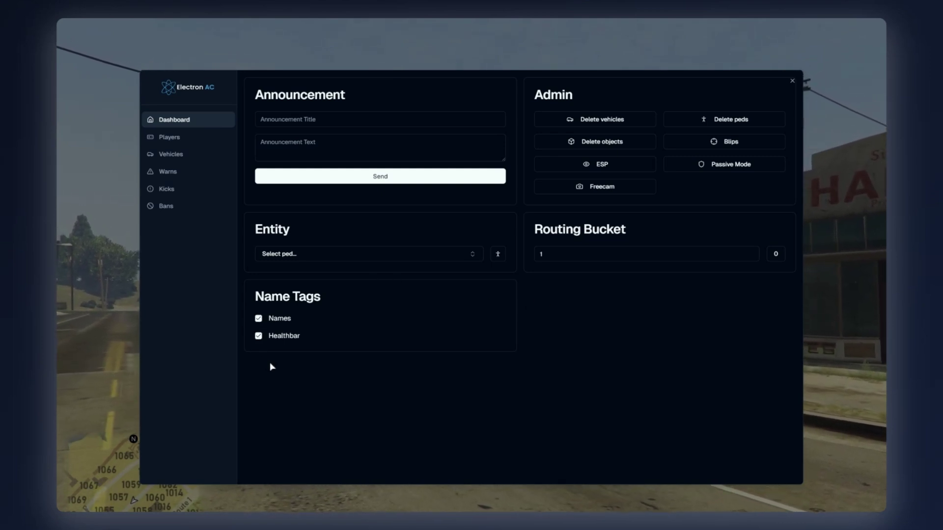
- List the online players, then watch one player's live screen and close the details
{"action": "left_click", "coordinate": [198, 140]}
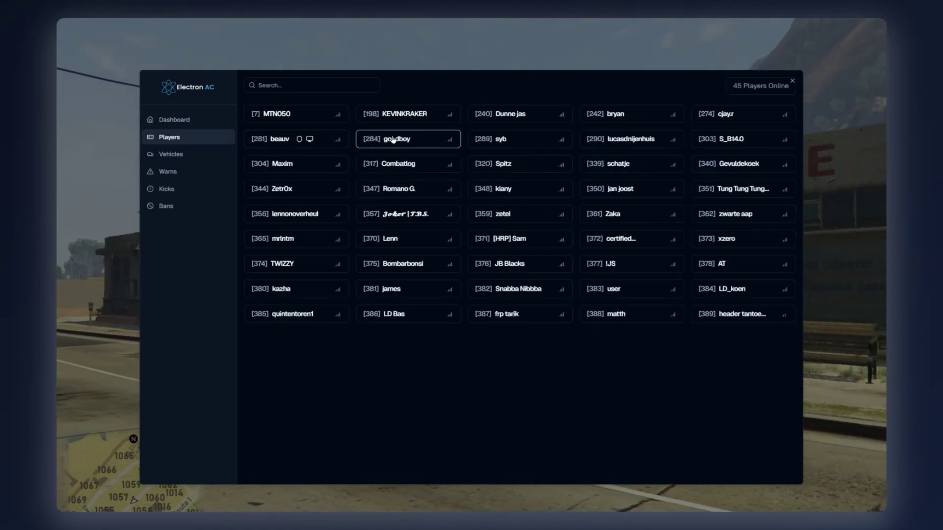
{"action": "left_click", "coordinate": [437, 163]}
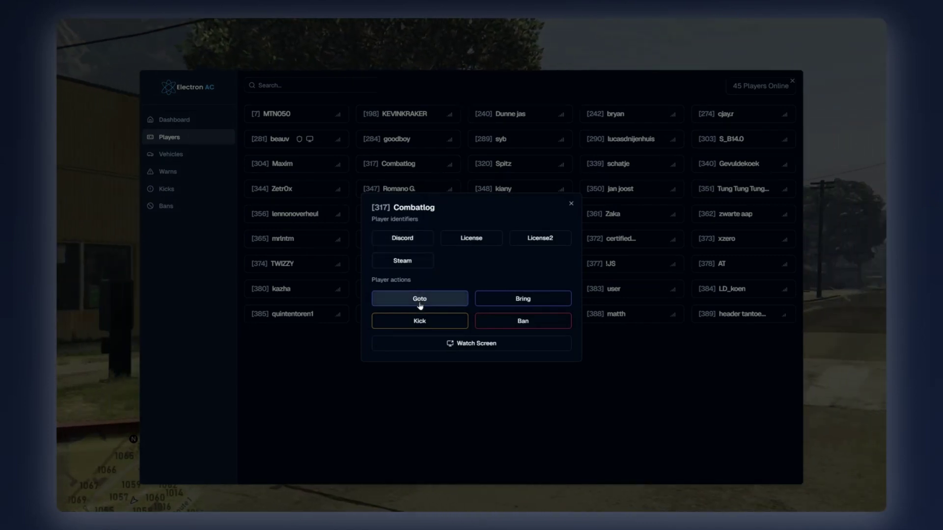
{"action": "left_click", "coordinate": [462, 346]}
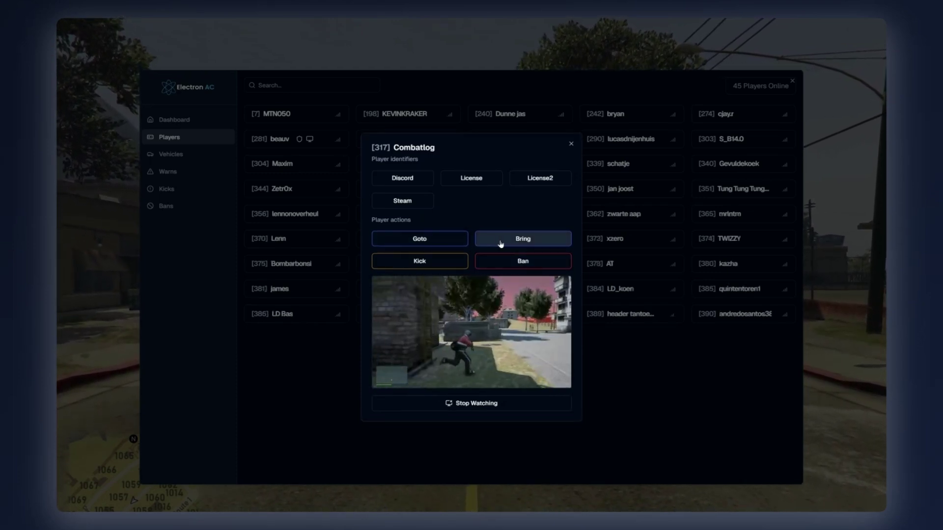
{"action": "left_click", "coordinate": [571, 144]}
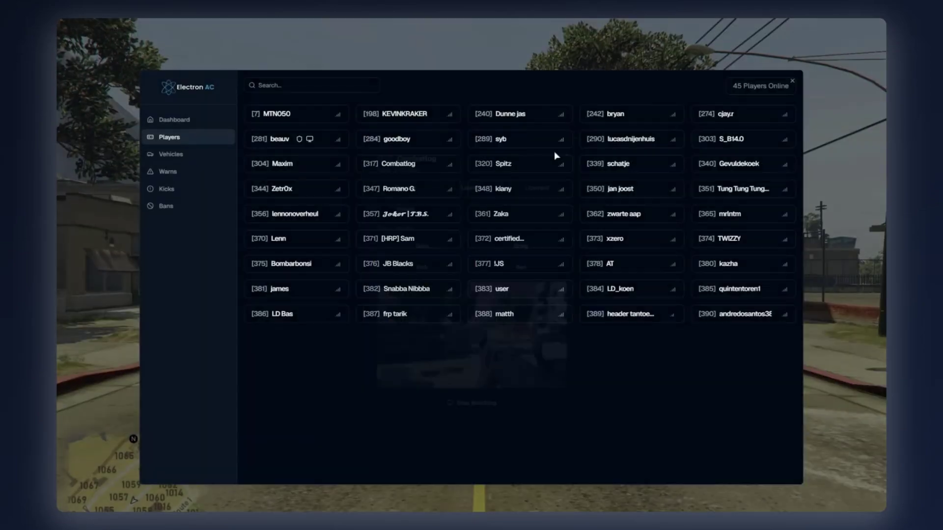
- Show the Vehicles page and browse its vehicle list without choosing a vehicle
{"action": "left_click", "coordinate": [205, 156]}
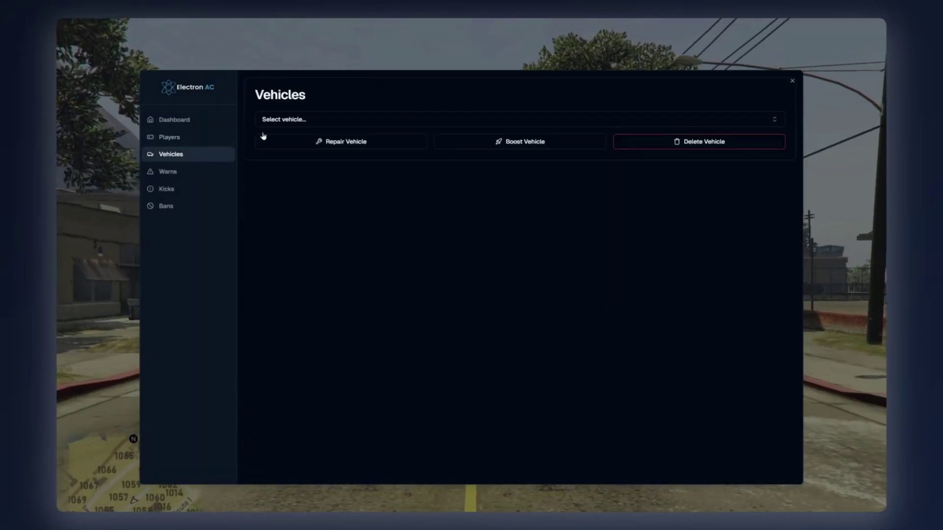
{"action": "left_click", "coordinate": [276, 121]}
{"action": "scroll", "coordinate": [327, 159], "scroll_direction": "down", "scroll_amount": 3}
{"action": "scroll", "coordinate": [352, 194], "scroll_direction": "down", "scroll_amount": 3}
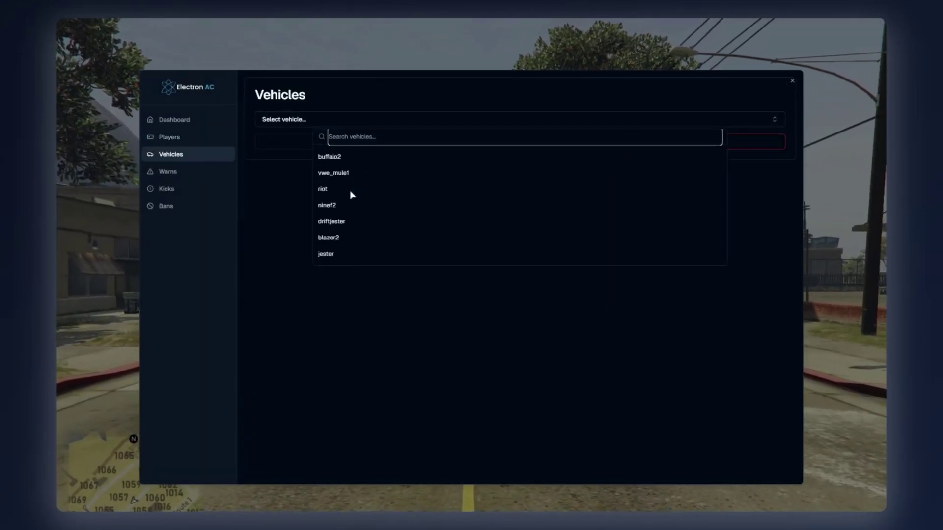
{"action": "scroll", "coordinate": [351, 194], "scroll_direction": "down", "scroll_amount": 3}
{"action": "scroll", "coordinate": [349, 199], "scroll_direction": "down", "scroll_amount": 3}
{"action": "scroll", "coordinate": [349, 198], "scroll_direction": "down", "scroll_amount": 3}
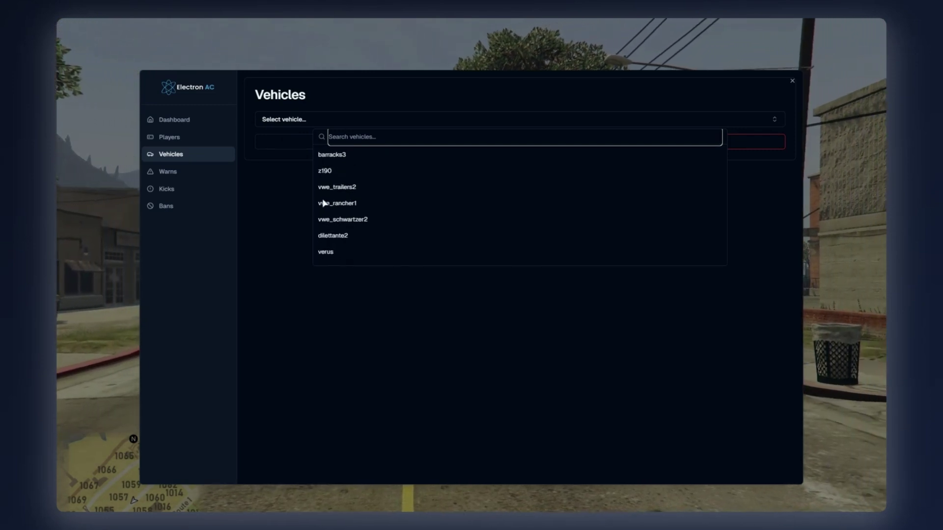
{"action": "left_click", "coordinate": [281, 194]}
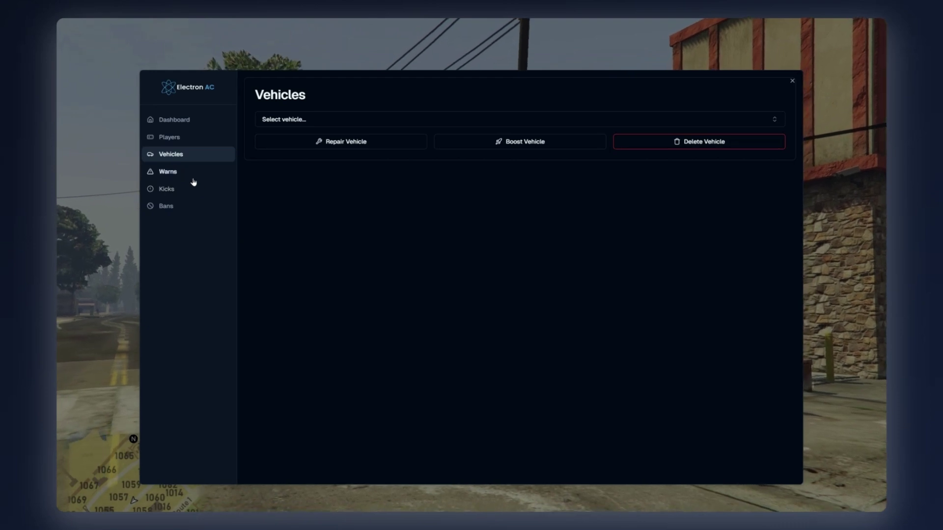
- List the banned players, then view and close the first ban's details and evidence
{"action": "left_click", "coordinate": [185, 206]}
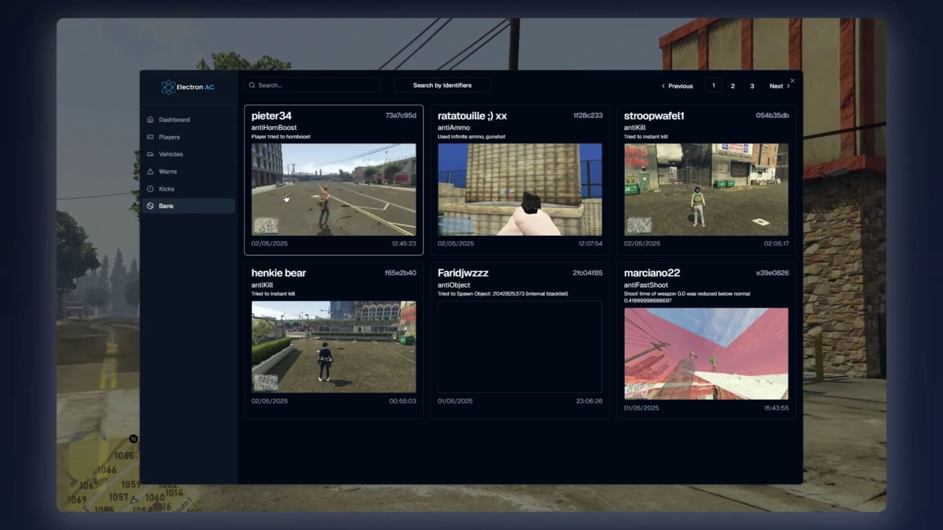
{"action": "left_click", "coordinate": [328, 217]}
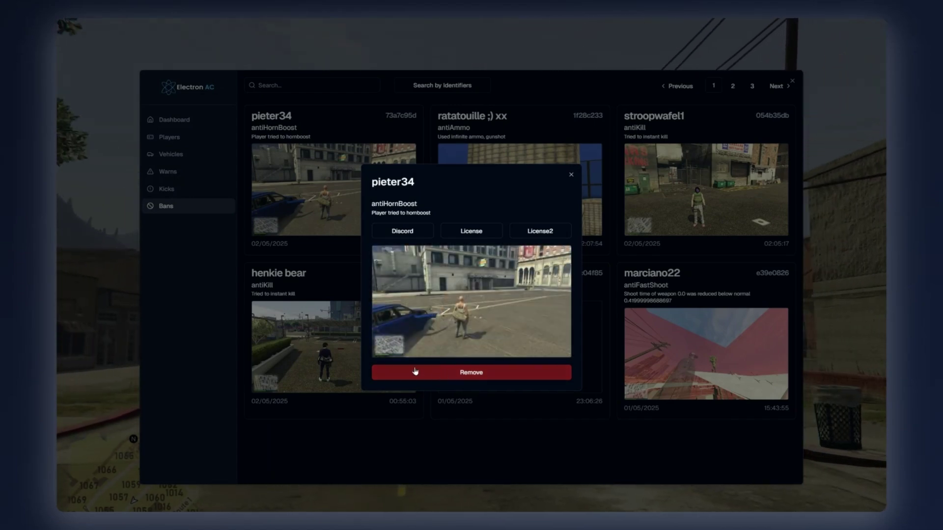
{"action": "left_click", "coordinate": [331, 311]}
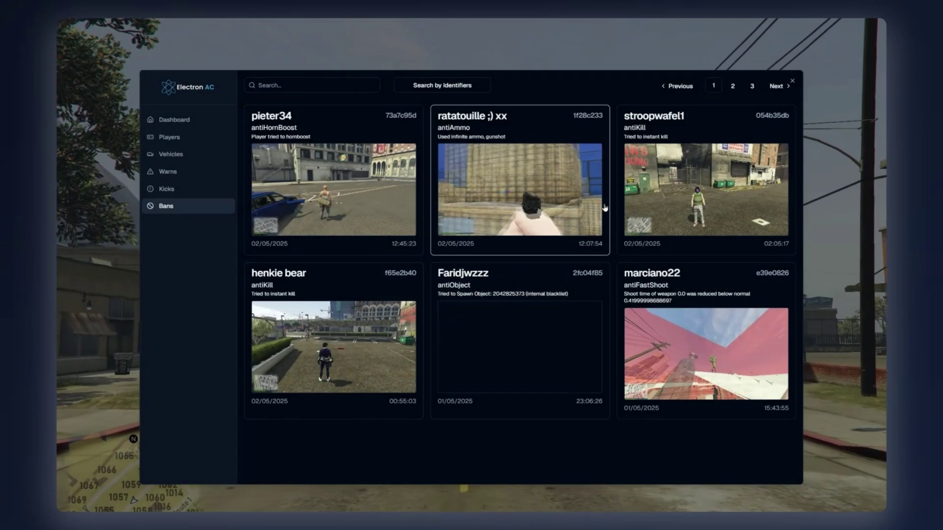